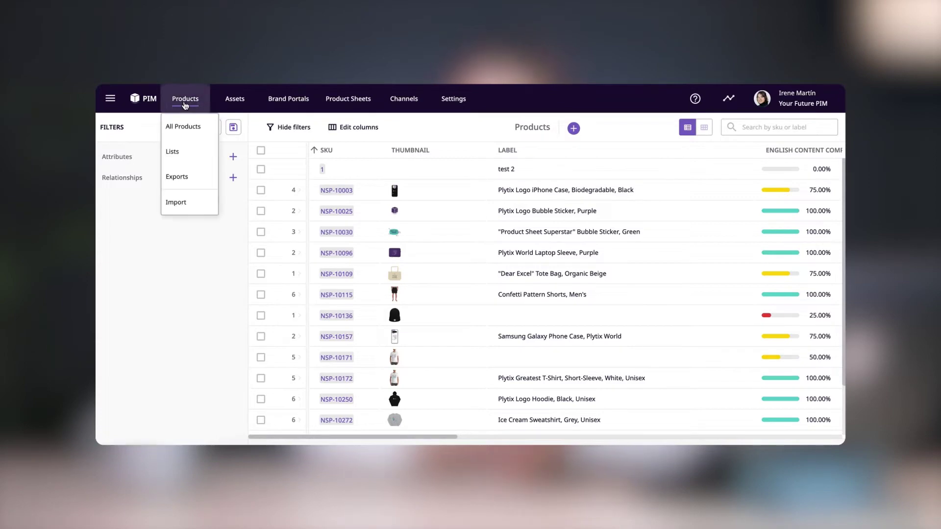
# Open the Import products section and show the feeds list with ERP feed and Provider feed.
pyautogui.click(184, 203)
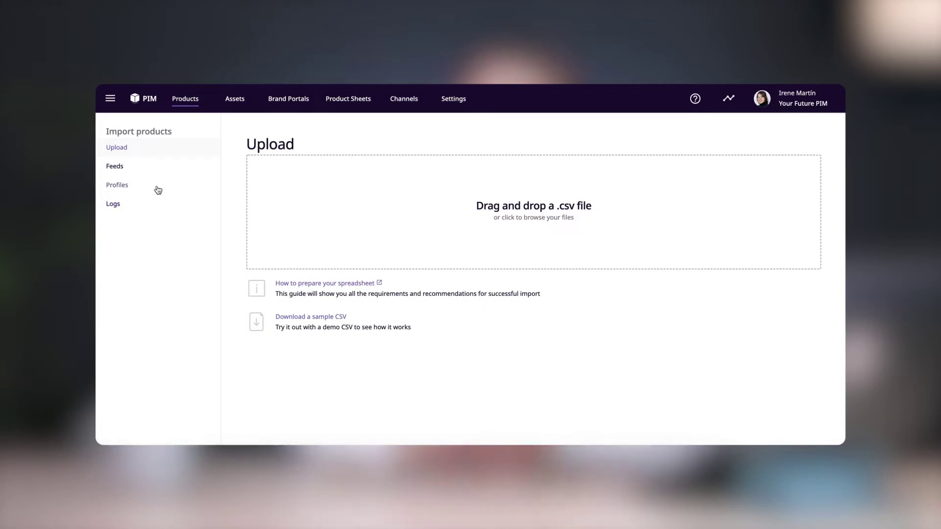
pyautogui.click(127, 169)
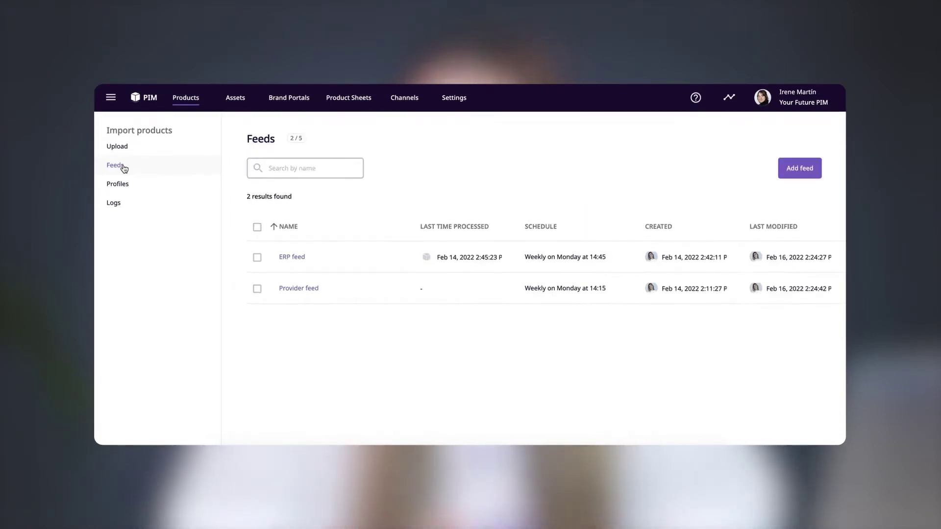
pyautogui.hscroll(3, 427, 306)
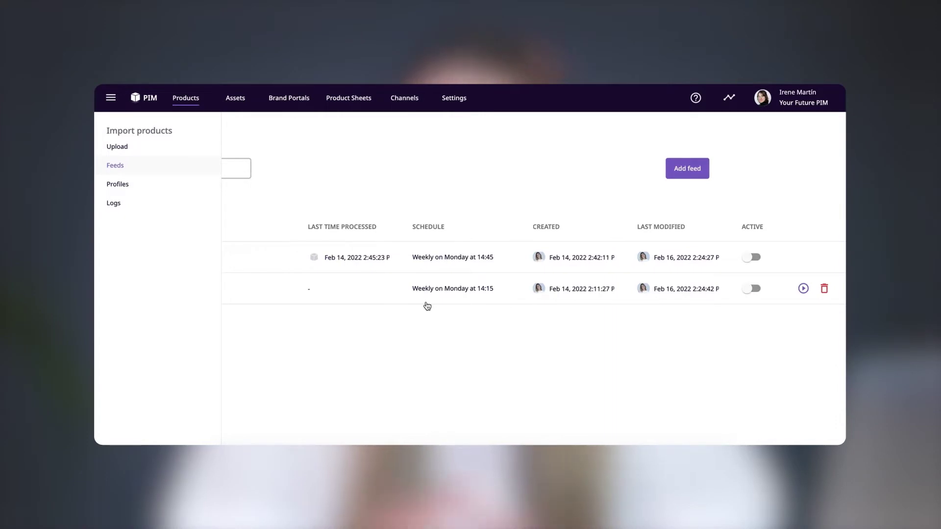
pyautogui.hscroll(-3, 427, 306)
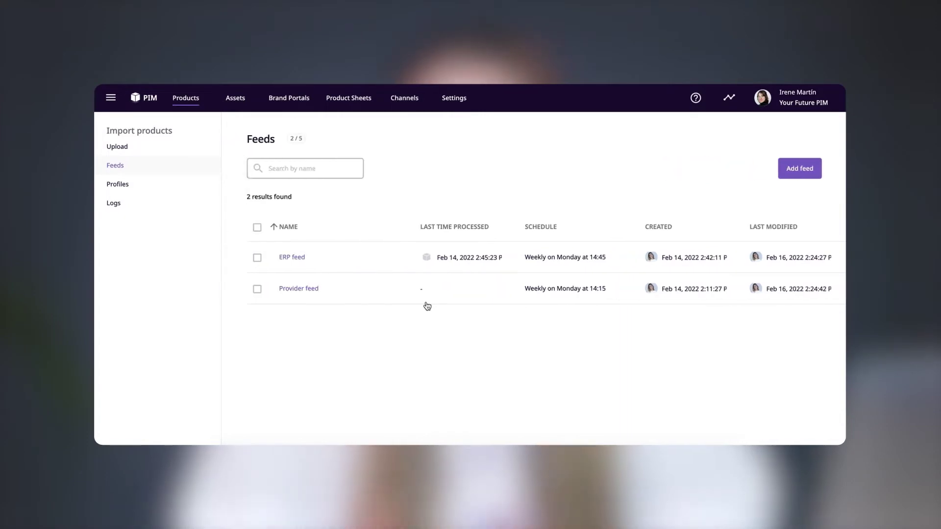
# Add a new feed and begin naming it Provider Feed 02.
pyautogui.click(784, 169)
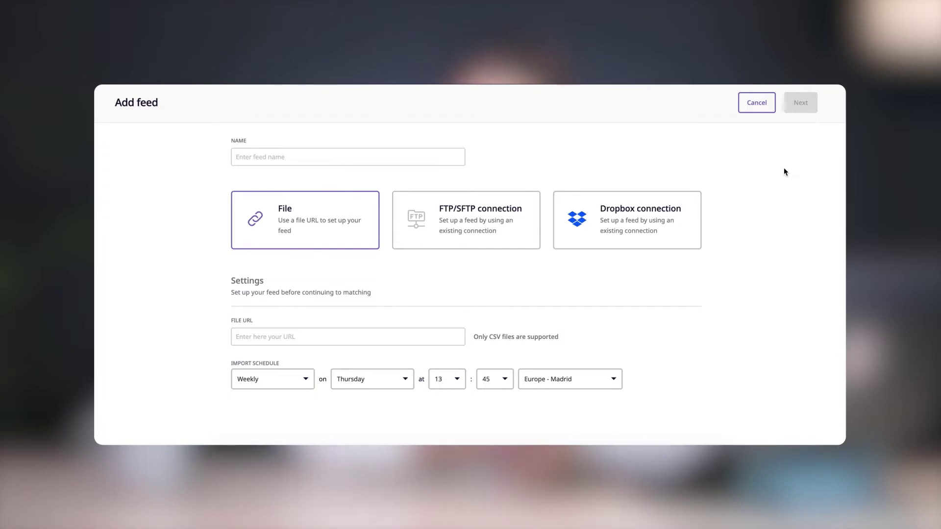
pyautogui.click(446, 152)
pyautogui.write('Provider Feed 02')
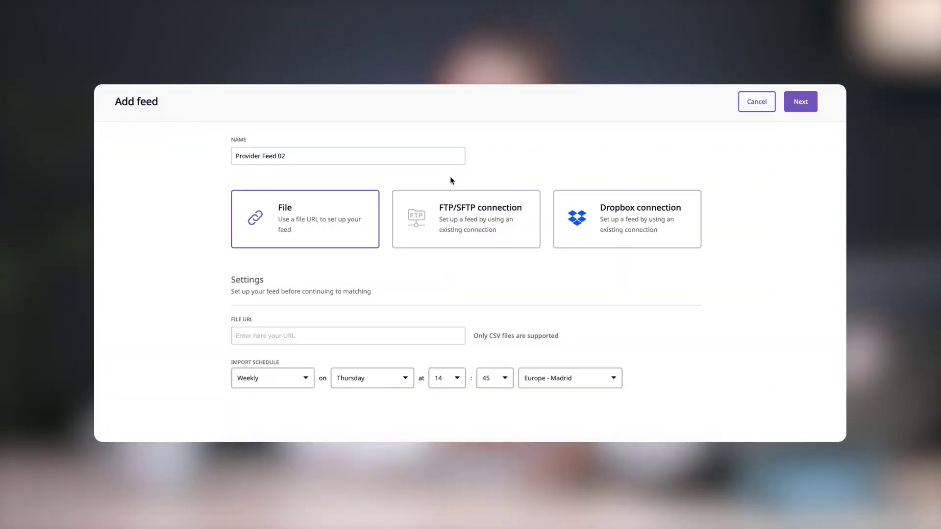
pyautogui.click(452, 209)
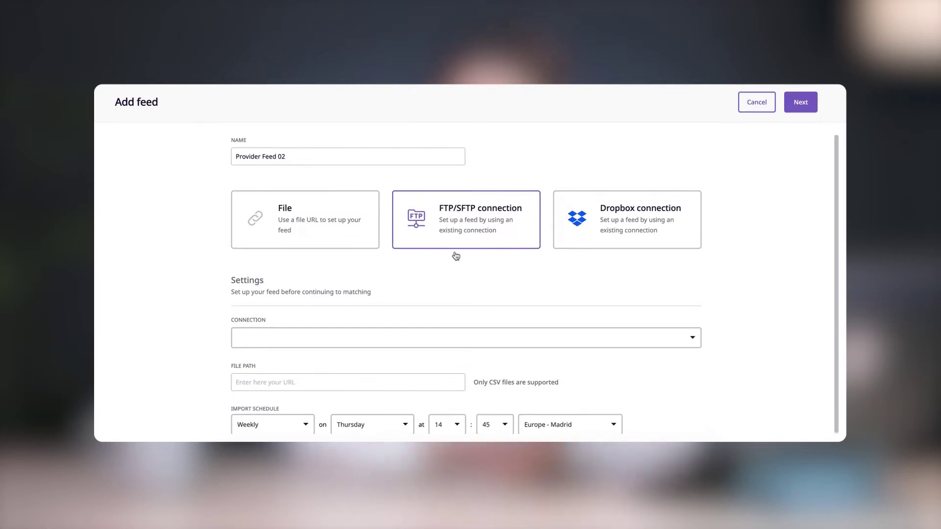
pyautogui.click(436, 330)
pyautogui.click(387, 380)
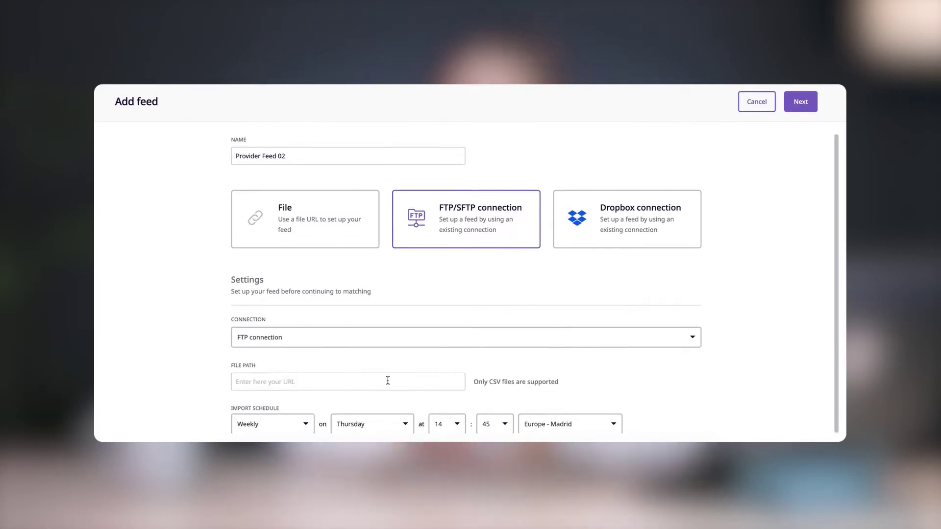
pyautogui.click(385, 377)
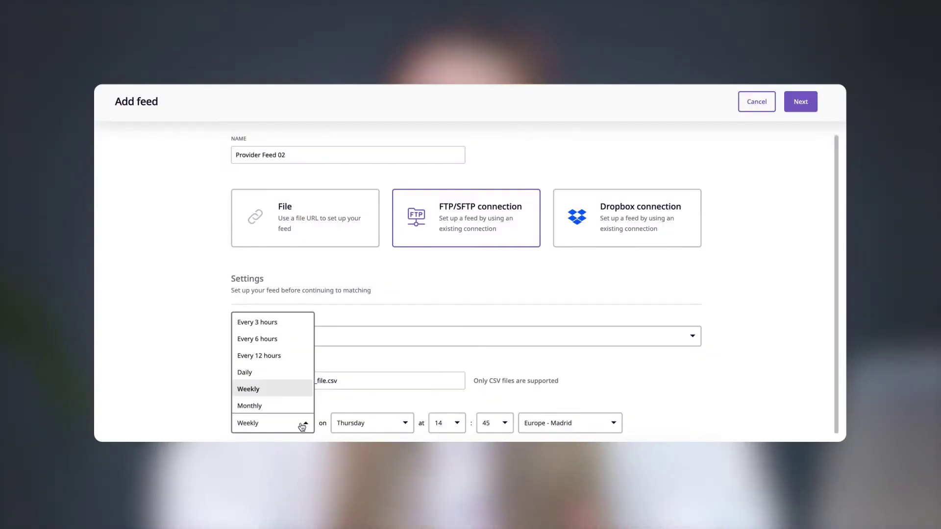
# Schedule the feed import to run daily at 18:00.
pyautogui.click(287, 373)
pyautogui.click(348, 423)
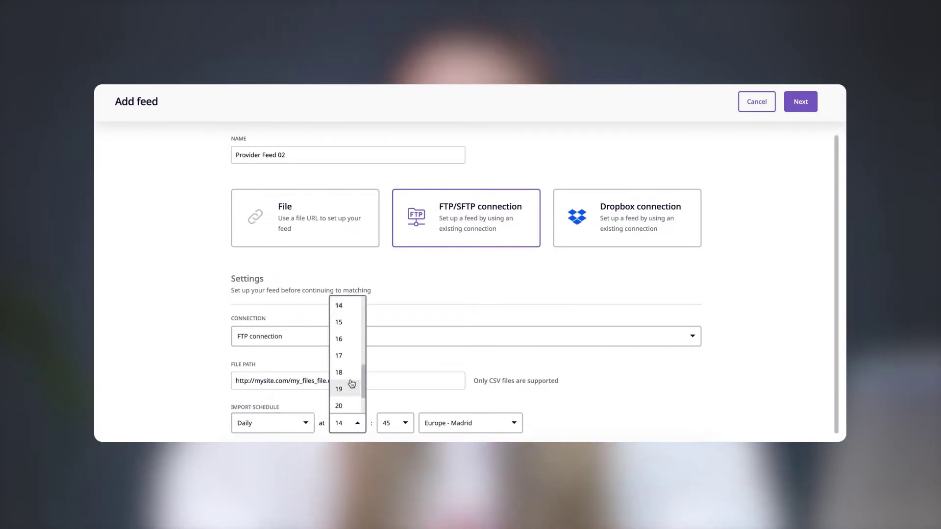
pyautogui.click(352, 369)
pyautogui.click(388, 425)
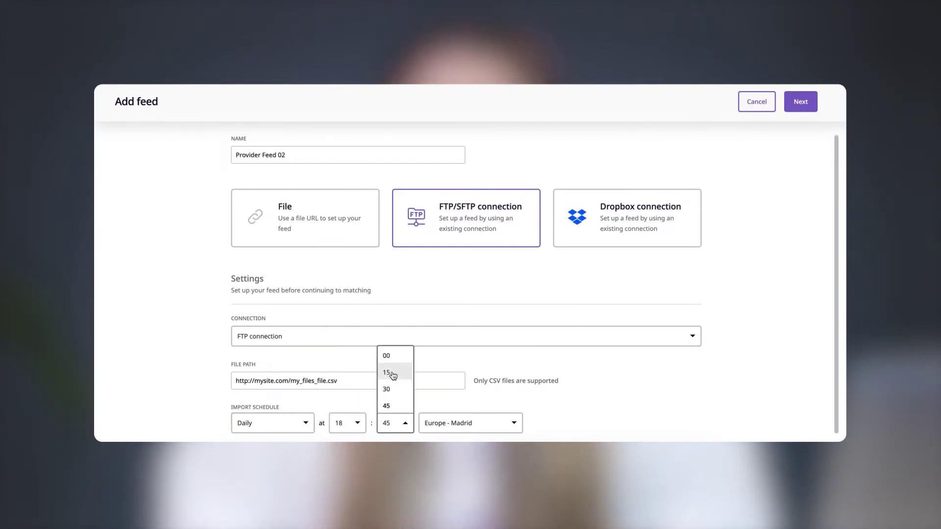
pyautogui.click(394, 357)
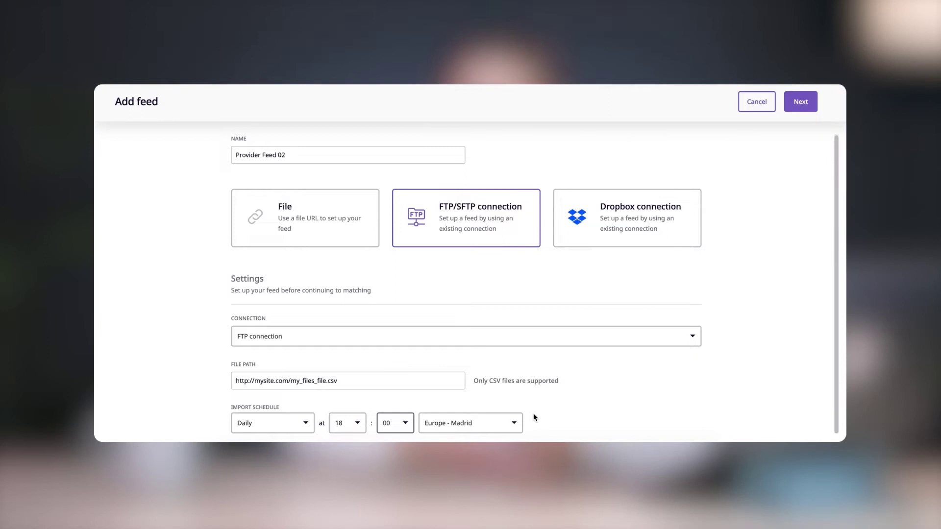
# Advance past the CSV product preview to the import settings and data matching page.
pyautogui.click(800, 102)
pyautogui.scroll(-1, 382, 305)
pyautogui.scroll(5, 383, 305)
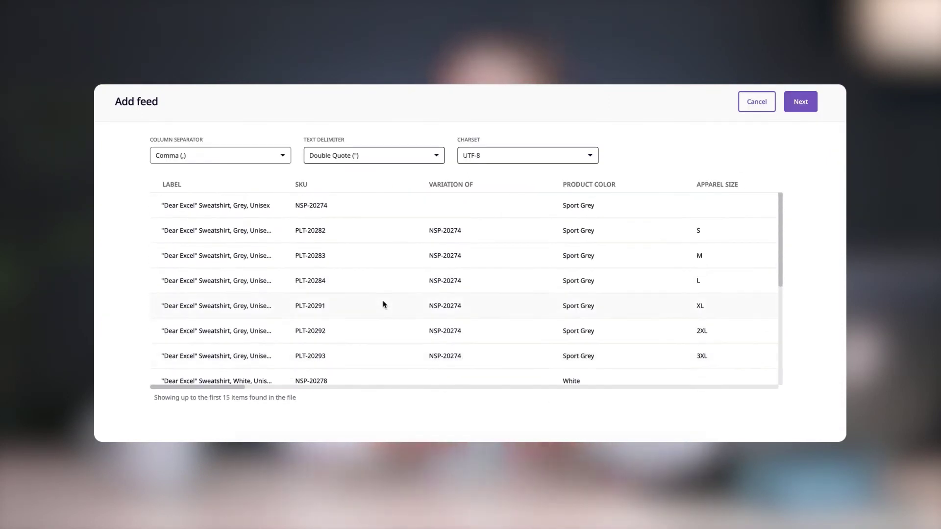
pyautogui.click(804, 103)
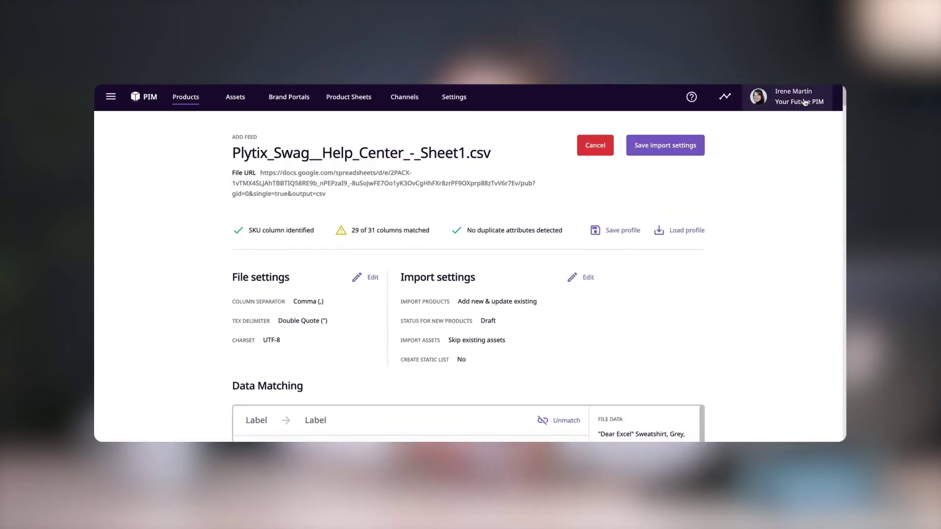
pyautogui.scroll(-3, 605, 207)
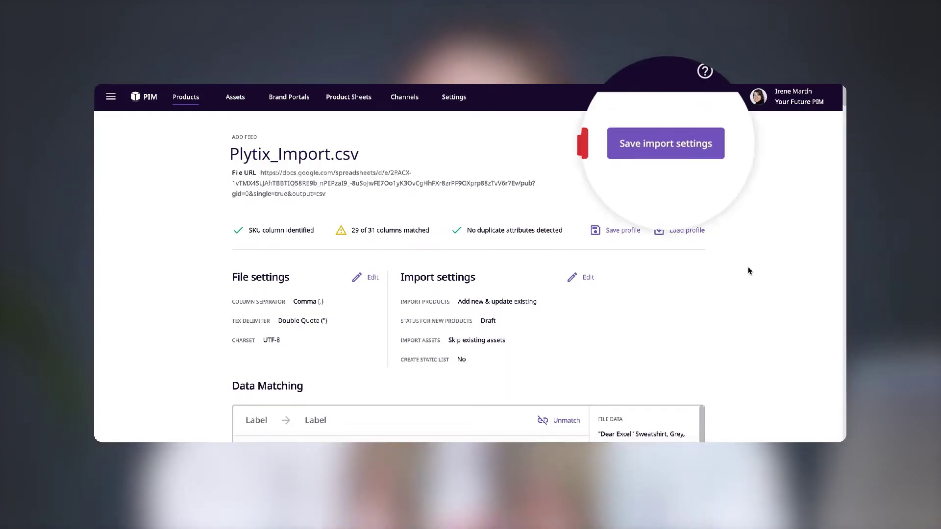
# Save Provider Feed 02's import settings so it appears in the feeds list.
pyautogui.click(688, 163)
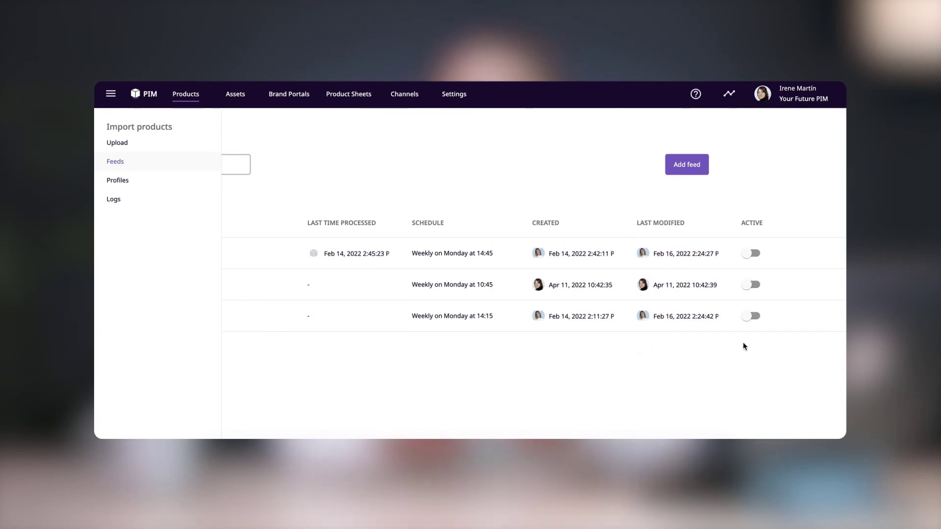
# Switch Provider feed off, delete it and ERP feed by confirming DELETE, then open Provider Feed 02.
pyautogui.click(751, 316)
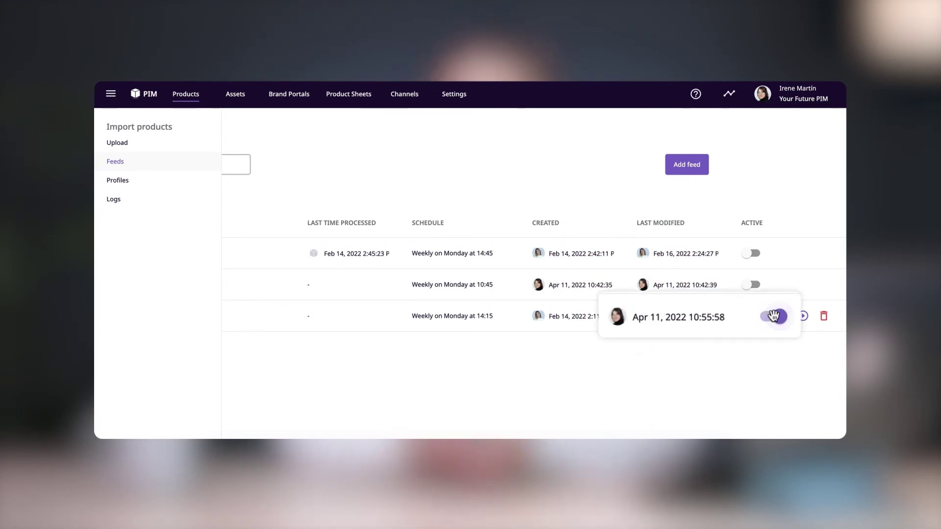
pyautogui.click(774, 316)
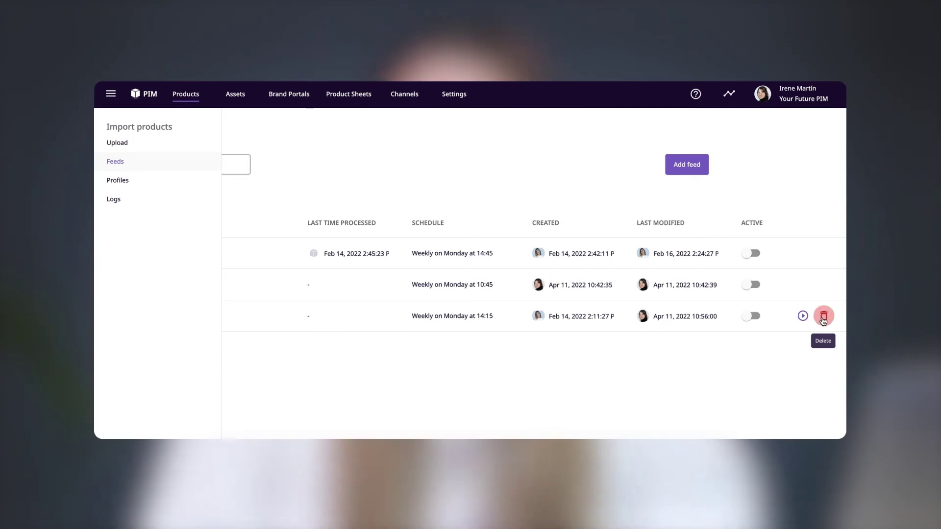
pyautogui.click(257, 316)
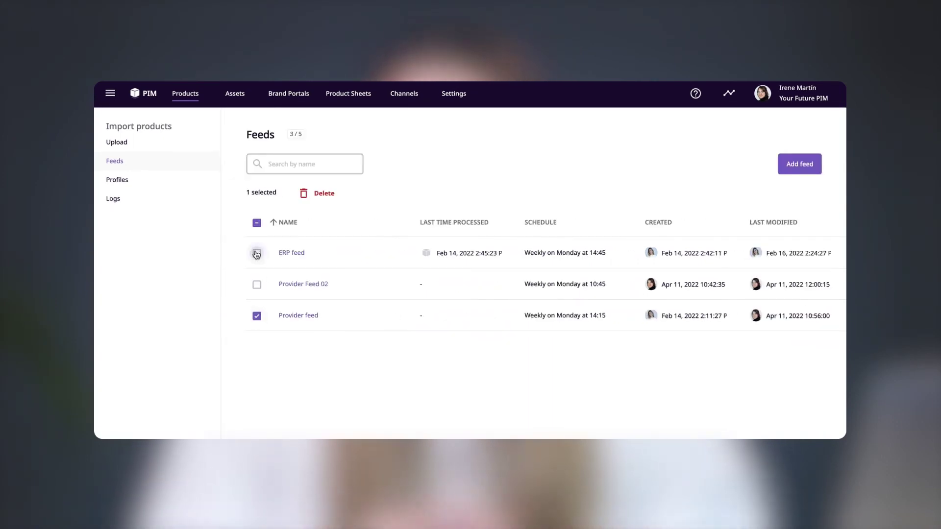
pyautogui.click(257, 253)
pyautogui.click(312, 192)
pyautogui.write('DELETE')
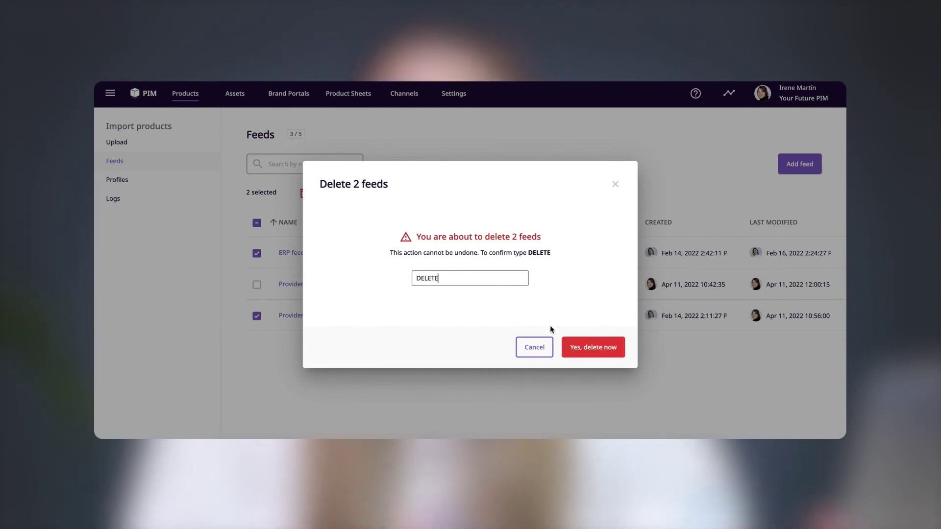
pyautogui.click(578, 343)
pyautogui.click(317, 253)
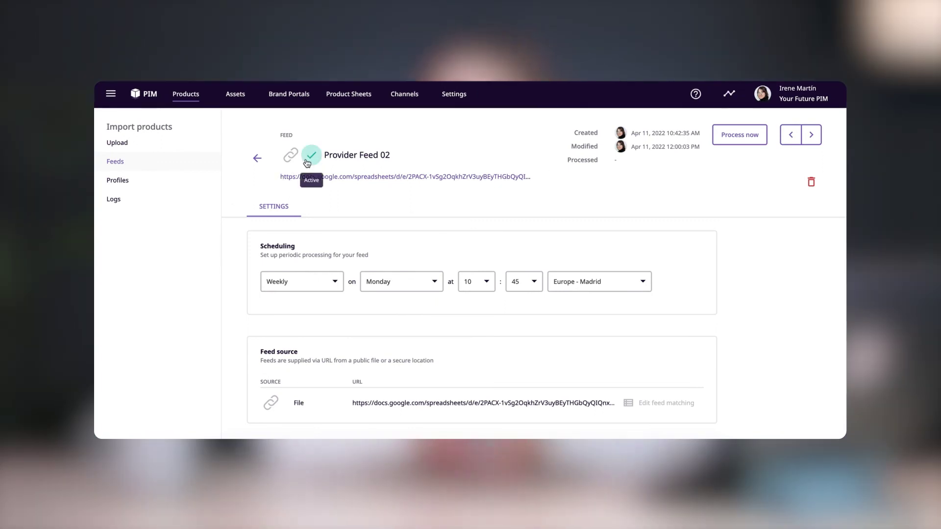
# Change Provider Feed 02's status to Inactive from the checkmark menu.
pyautogui.click(307, 164)
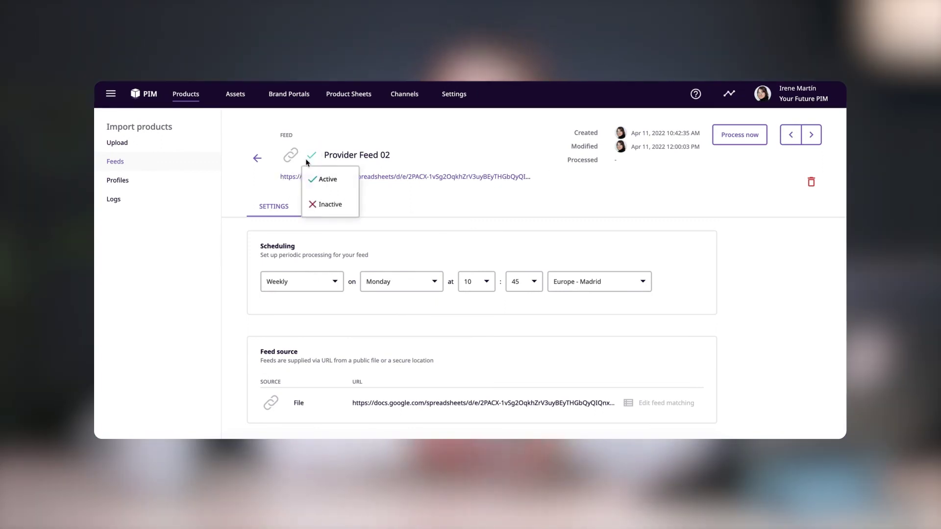
pyautogui.click(316, 204)
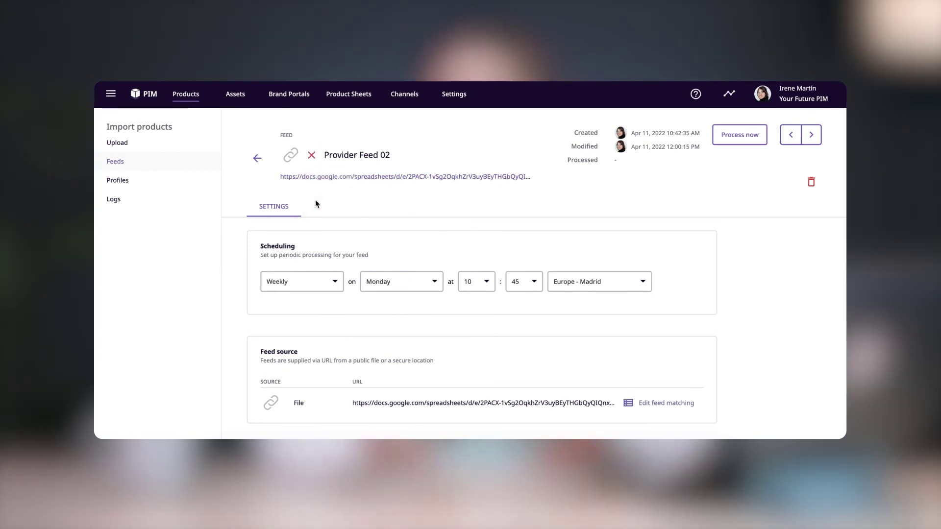